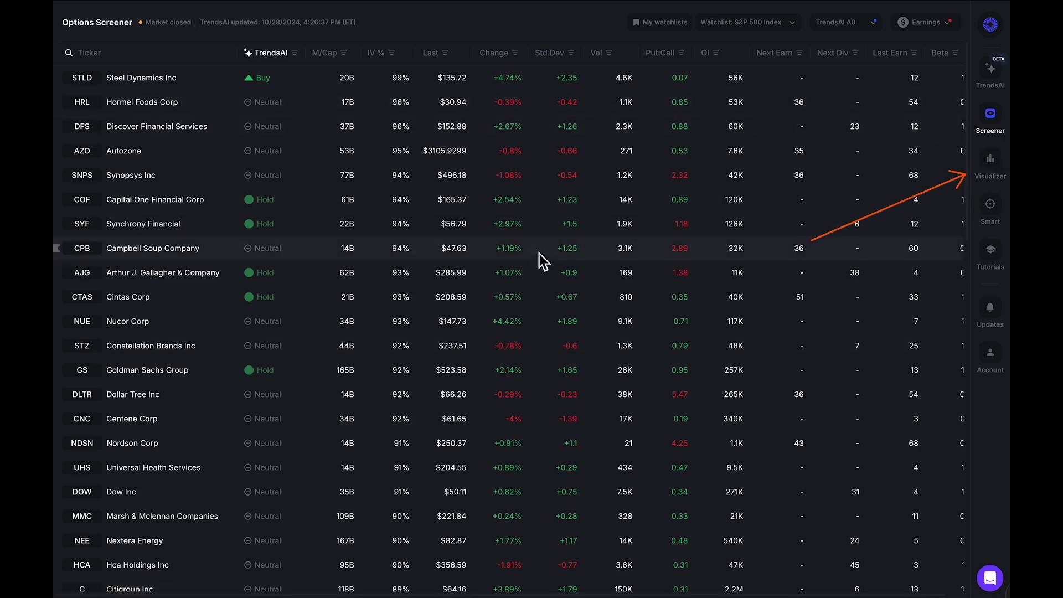
- Show the SPY chart in the Visualizer with 570 support, 590 resistance and a Bull Put Spread analysis
drag(175, 75, 264, 275)
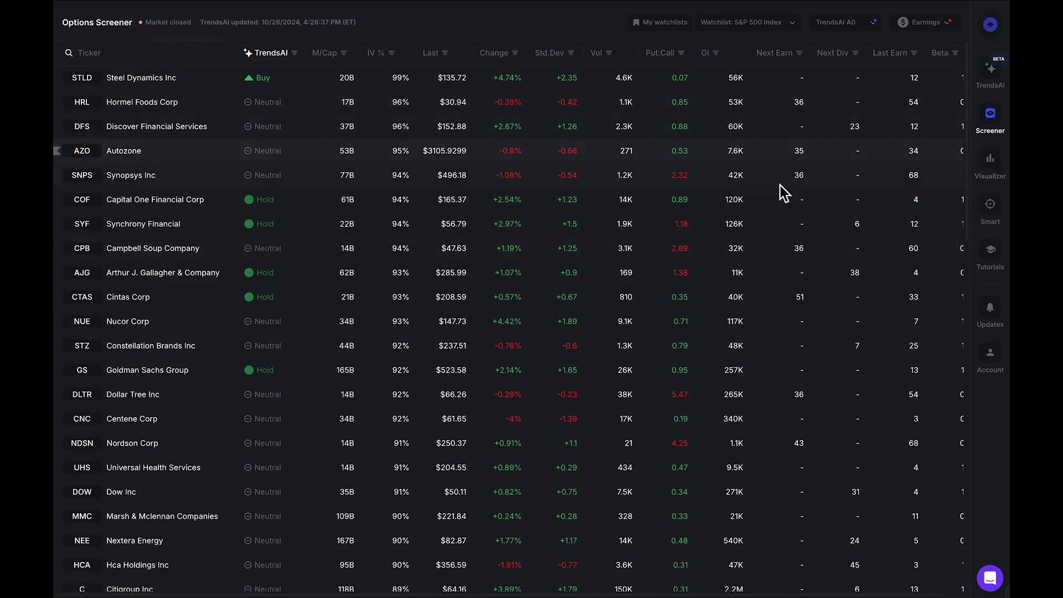
click(997, 174)
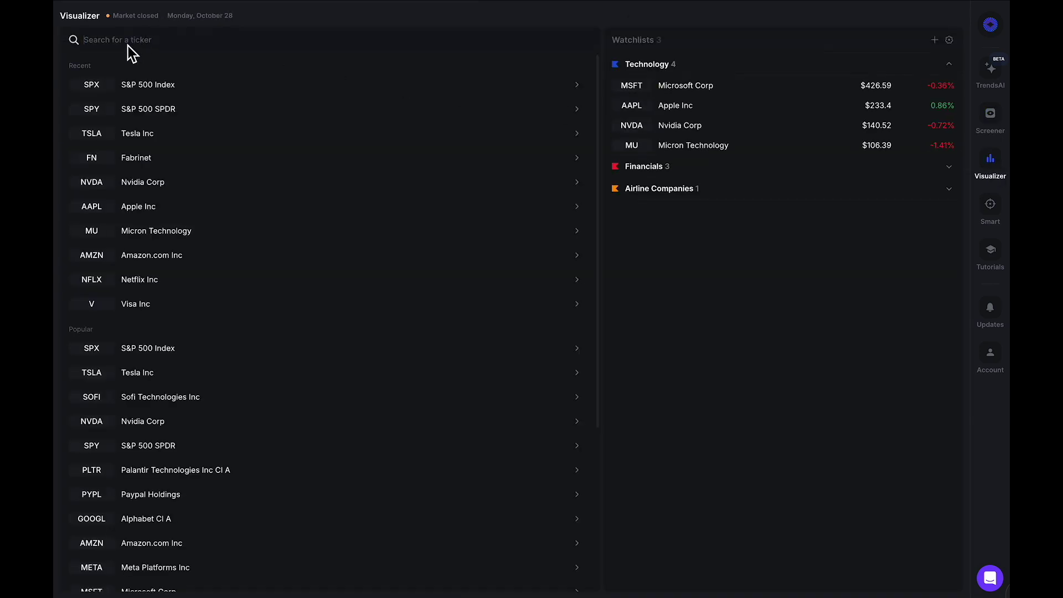
click(109, 111)
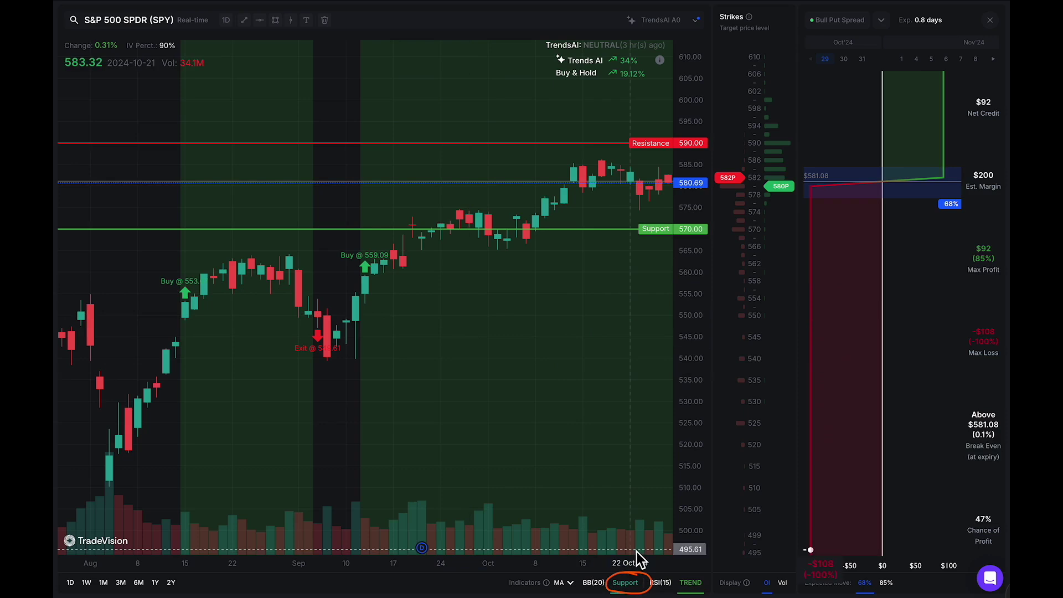
- Turn off TREND shading and signals, leaving a 582/580 bull put spread with $92 net credit
click(700, 589)
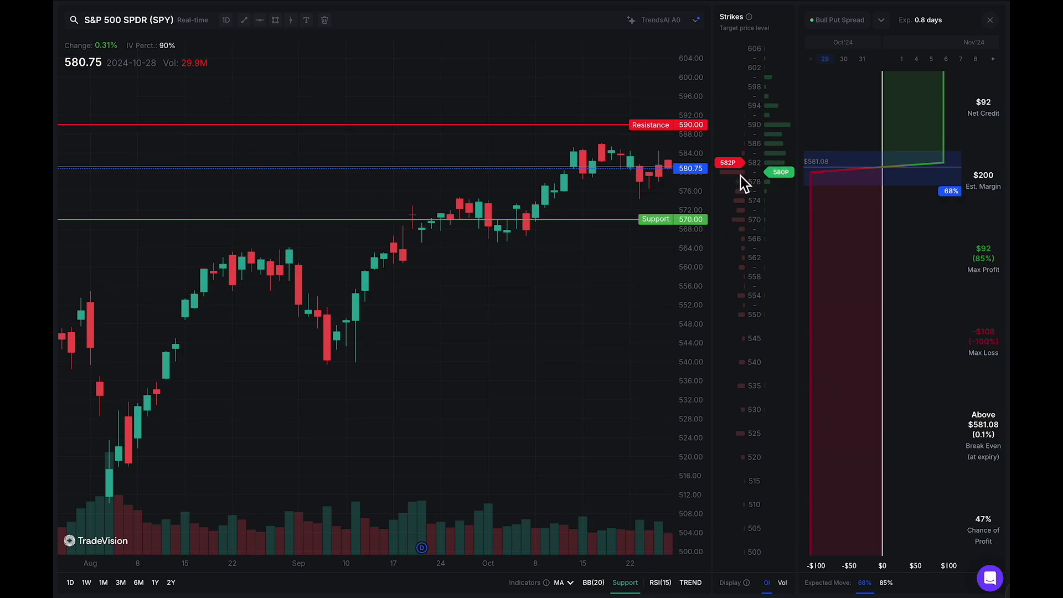
drag(762, 98, 799, 159)
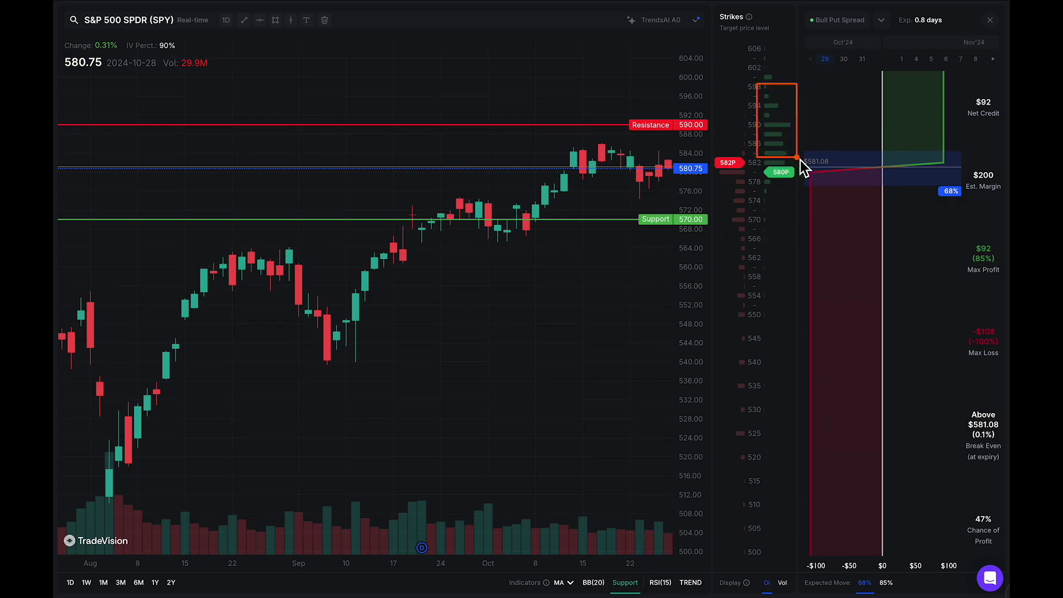
drag(745, 220, 746, 264)
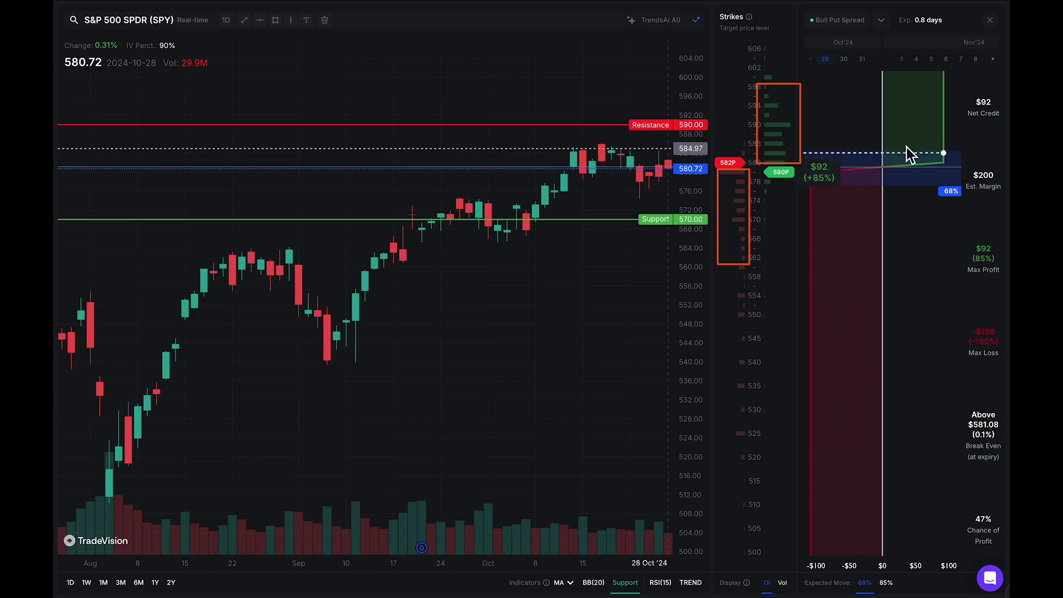
drag(904, 70, 1004, 71)
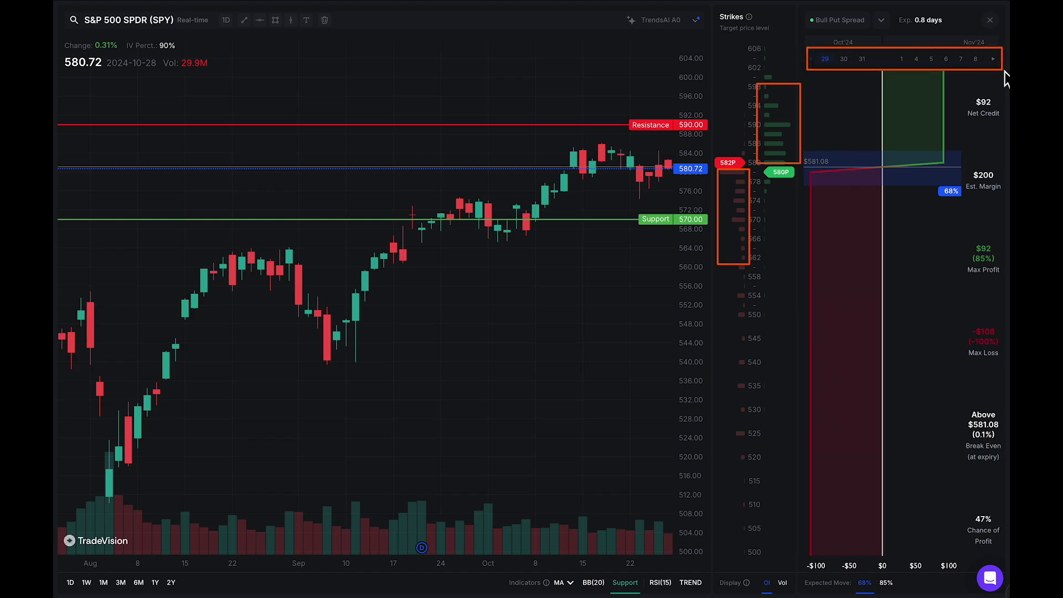
- Step the expiry through Oct 31, Nov 5, Nov 8, Nov 29 and Dec 6 to Dec 20
click(872, 65)
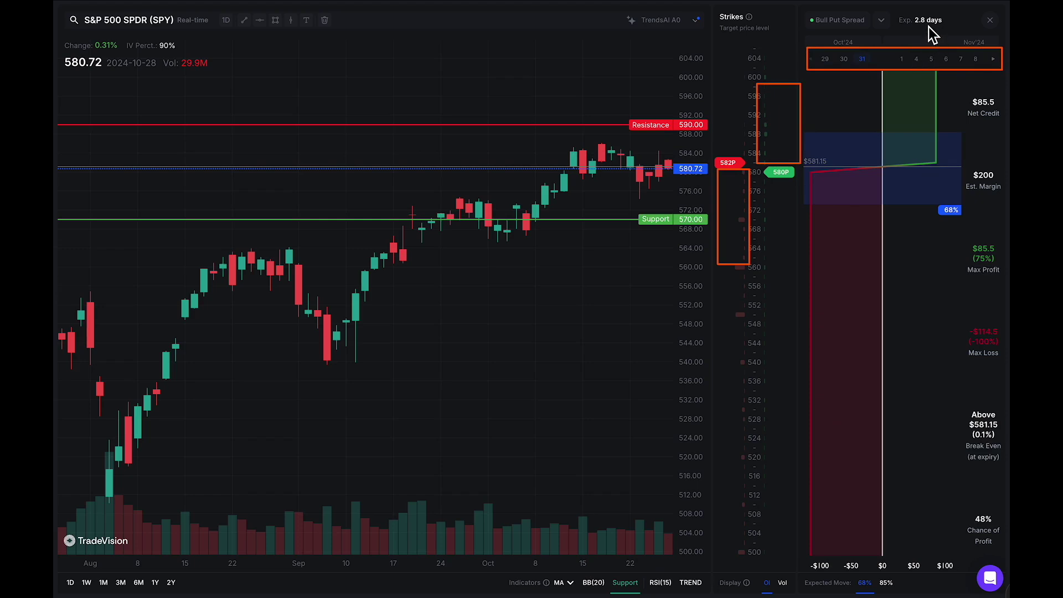
click(931, 60)
click(976, 61)
click(993, 59)
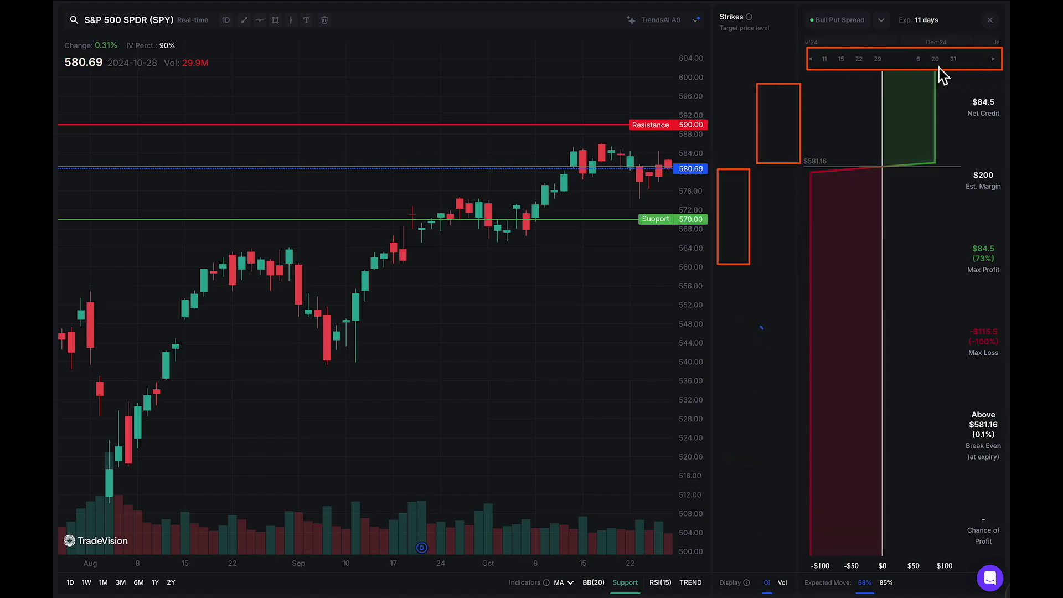
click(878, 61)
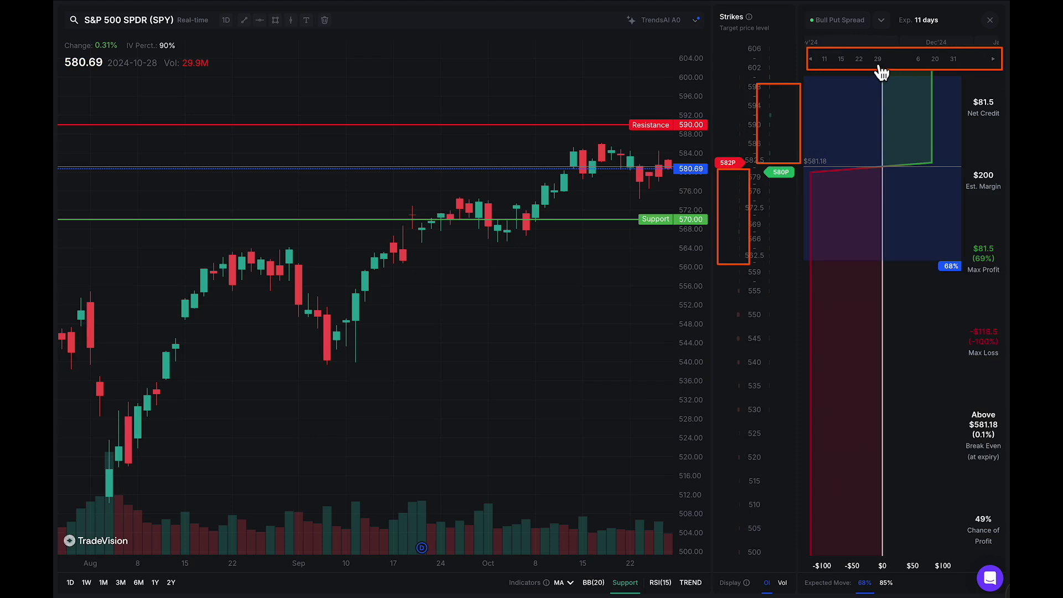
click(922, 62)
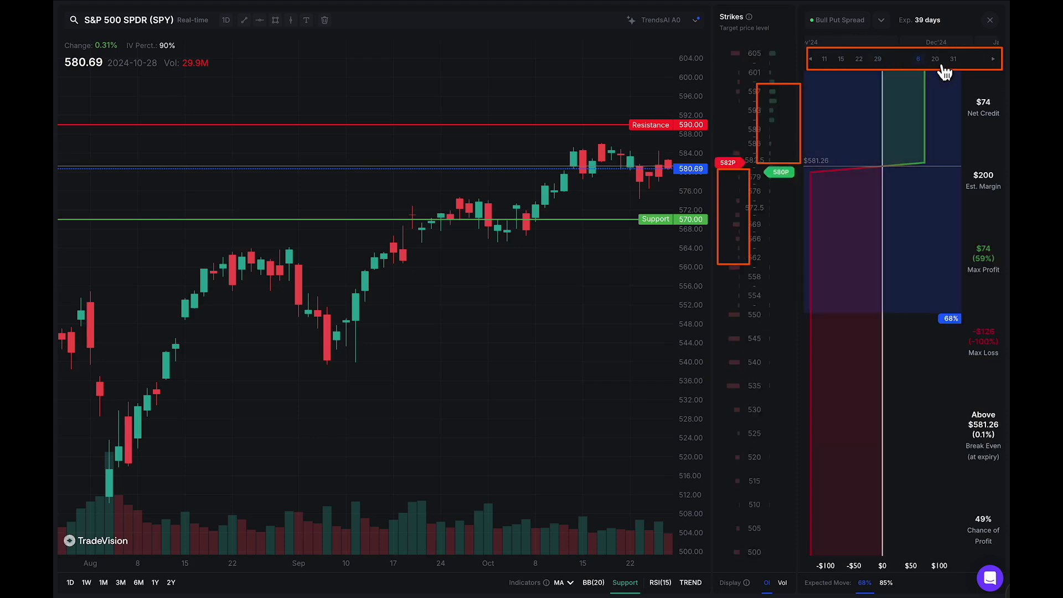
click(940, 64)
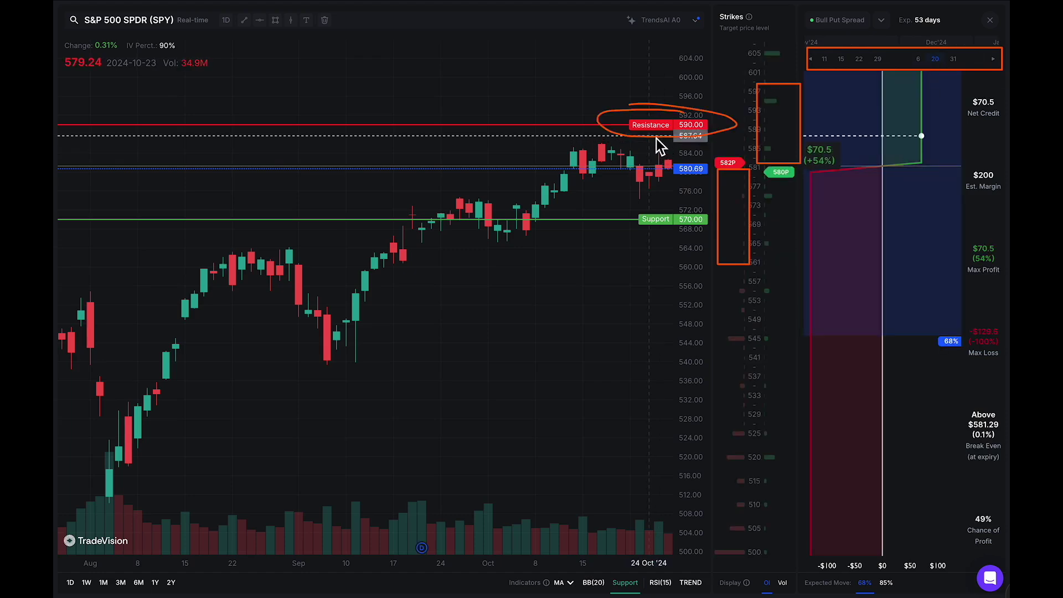
mouse_move(677, 209)
mouse_down()
mouse_move(637, 237)
mouse_move(726, 221)
mouse_move(681, 207)
mouse_up()
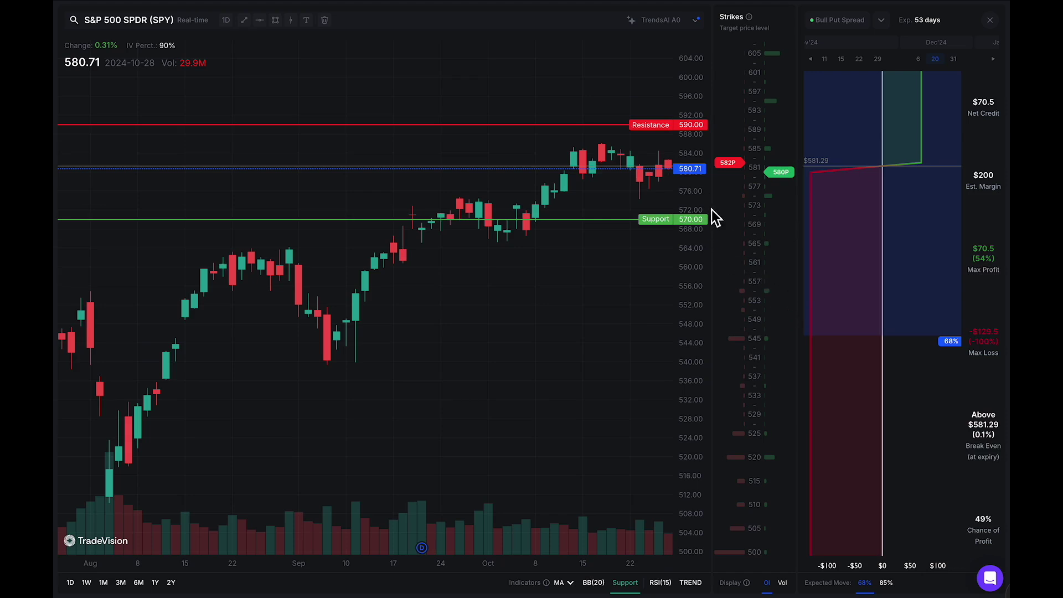
- Search 'avgo' and load Broadcom Ltd (AVGO), showing 140 support and 180 resistance
mouse_move(672, 236)
mouse_down()
mouse_move(717, 235)
mouse_move(684, 211)
mouse_up()
click(661, 110)
click(79, 23)
text(avgo)
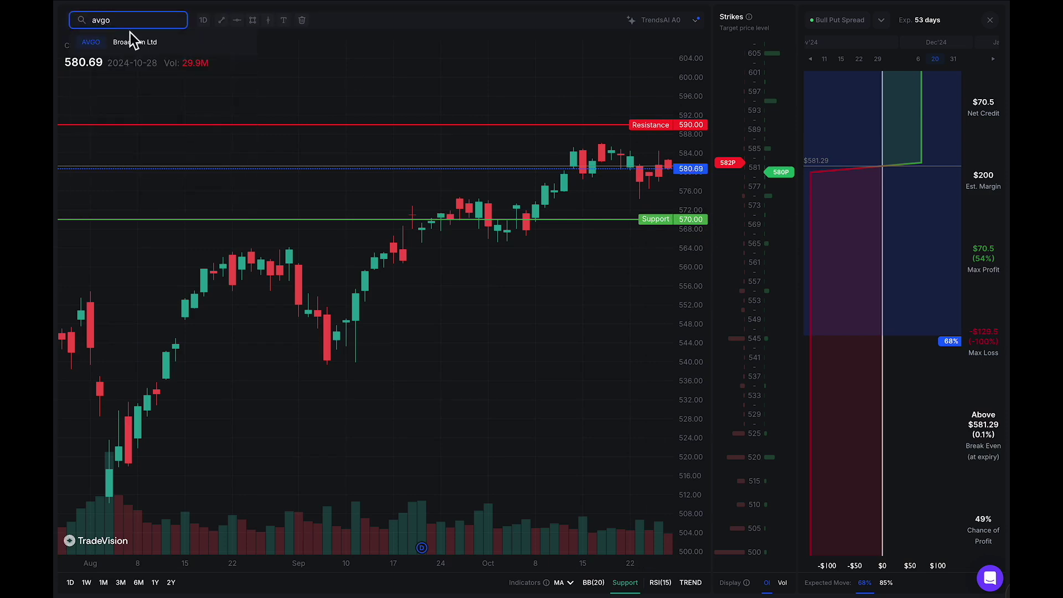
click(116, 44)
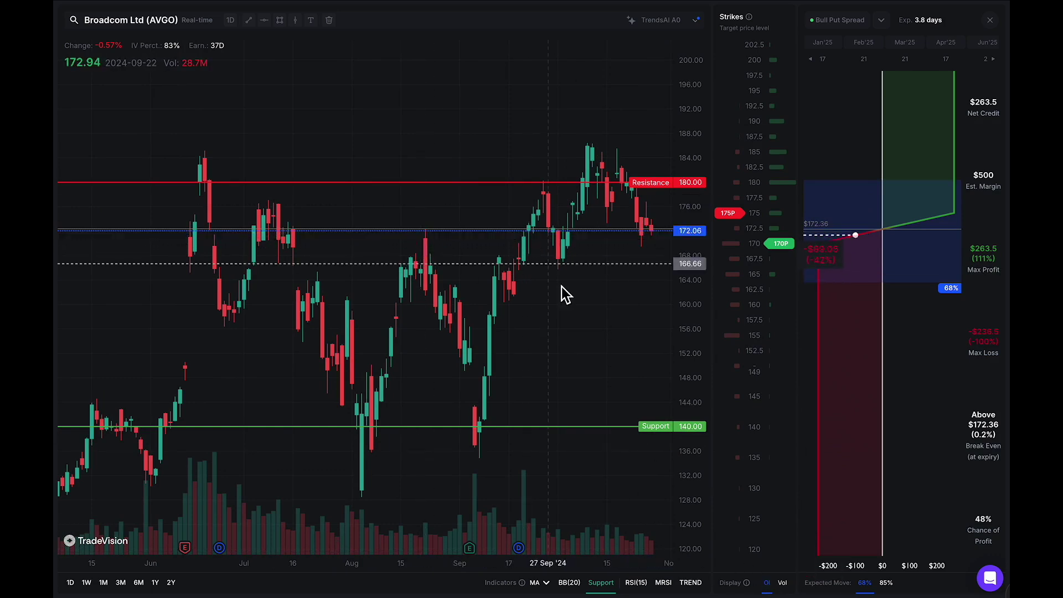
click(608, 592)
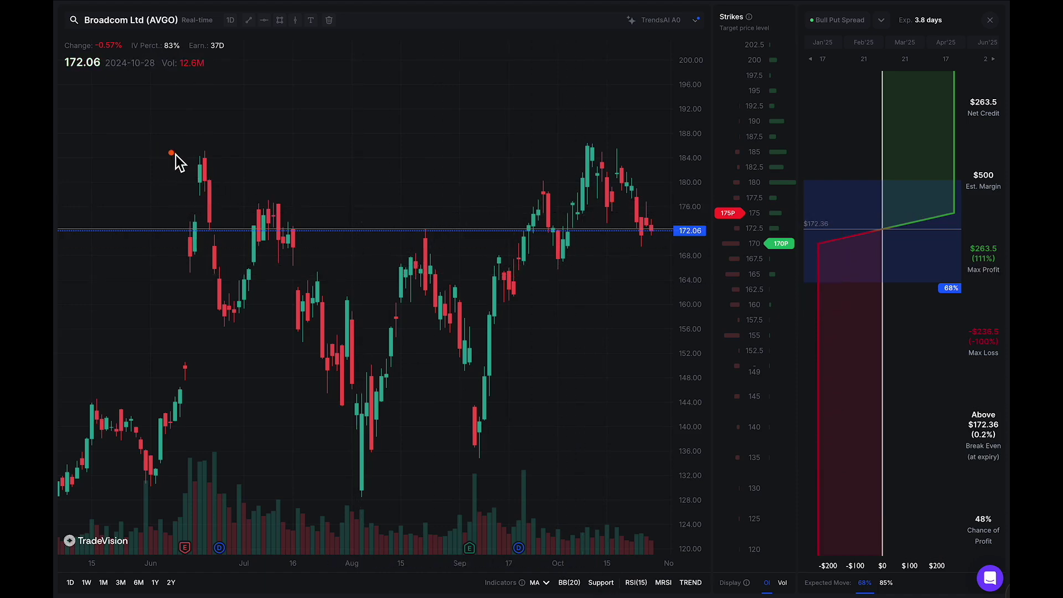
mouse_move(152, 156)
mouse_down()
mouse_move(474, 168)
mouse_move(669, 150)
mouse_move(672, 159)
mouse_up()
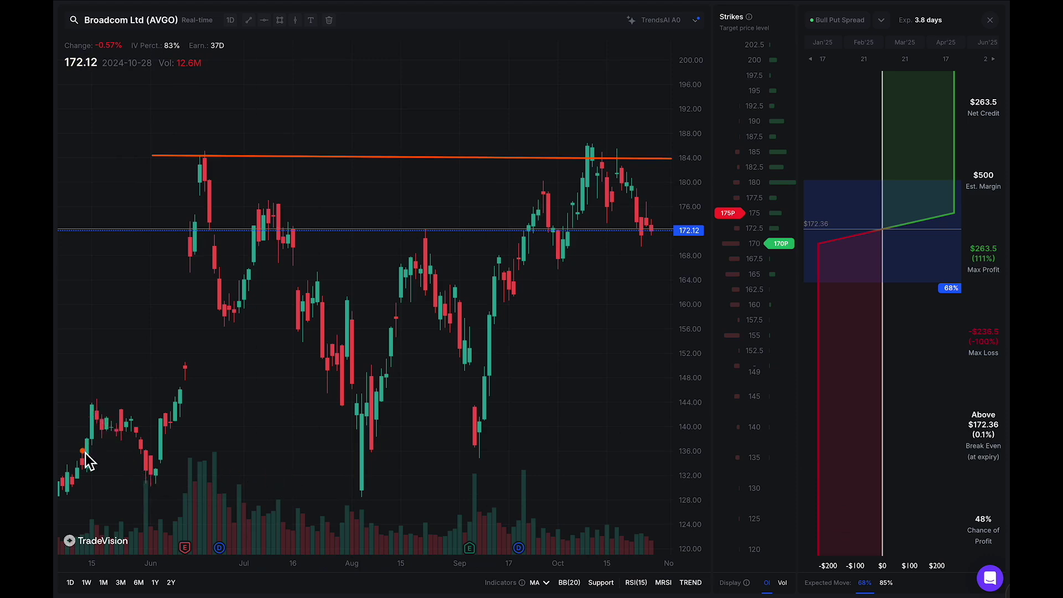
mouse_move(67, 447)
mouse_down()
mouse_move(690, 458)
mouse_move(703, 456)
mouse_move(708, 436)
mouse_move(699, 445)
mouse_up()
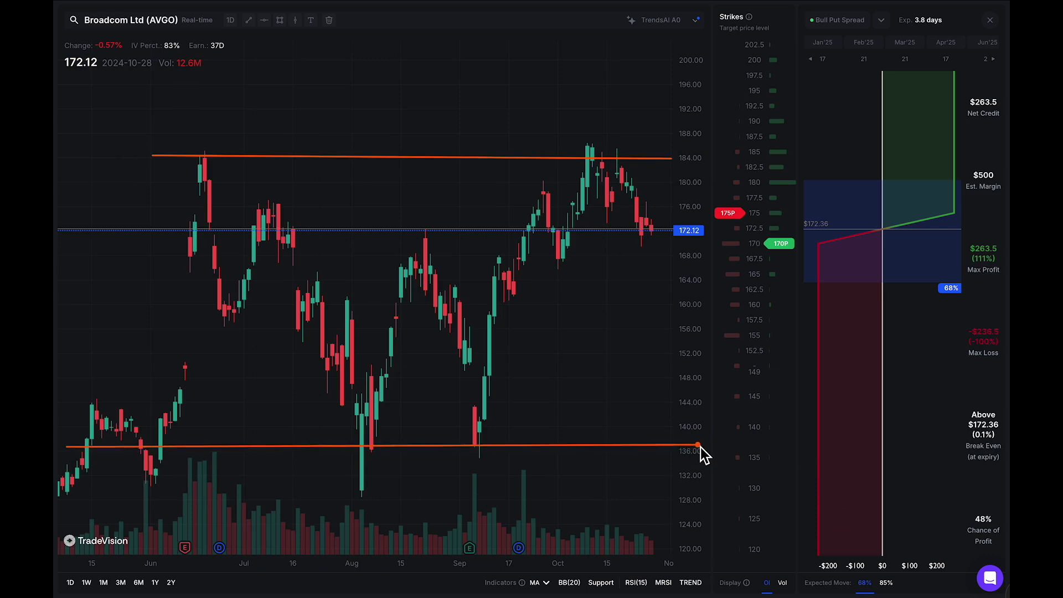
drag(81, 477, 712, 477)
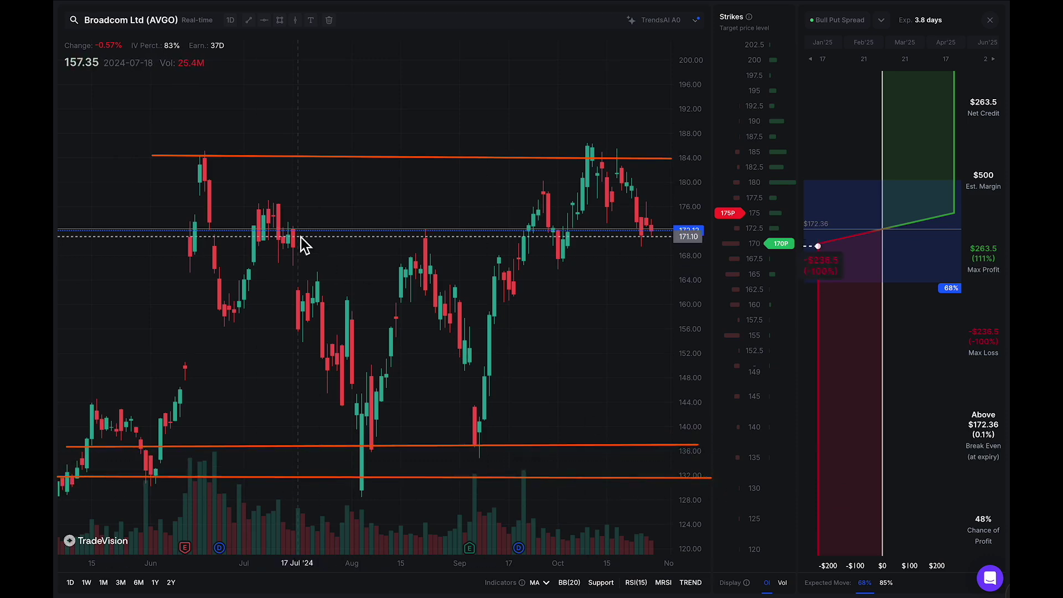
mouse_move(157, 186)
mouse_down()
mouse_move(736, 198)
mouse_move(690, 191)
mouse_up()
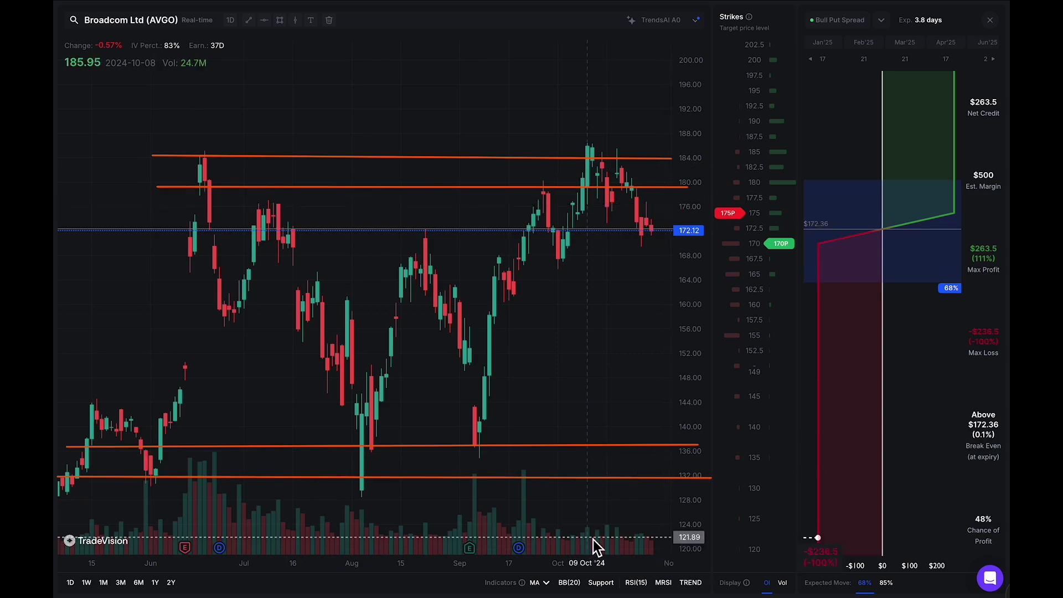
click(604, 586)
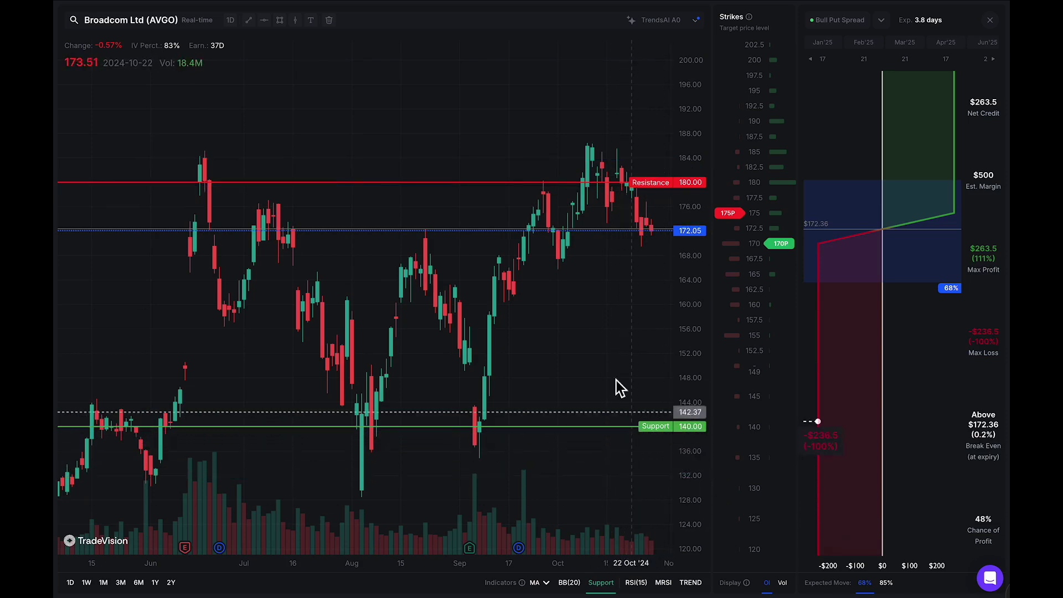
- Search 'iwm' and load the Russell 2000 Ishares ETF (IWM) chart
click(128, 21)
text(iwm)
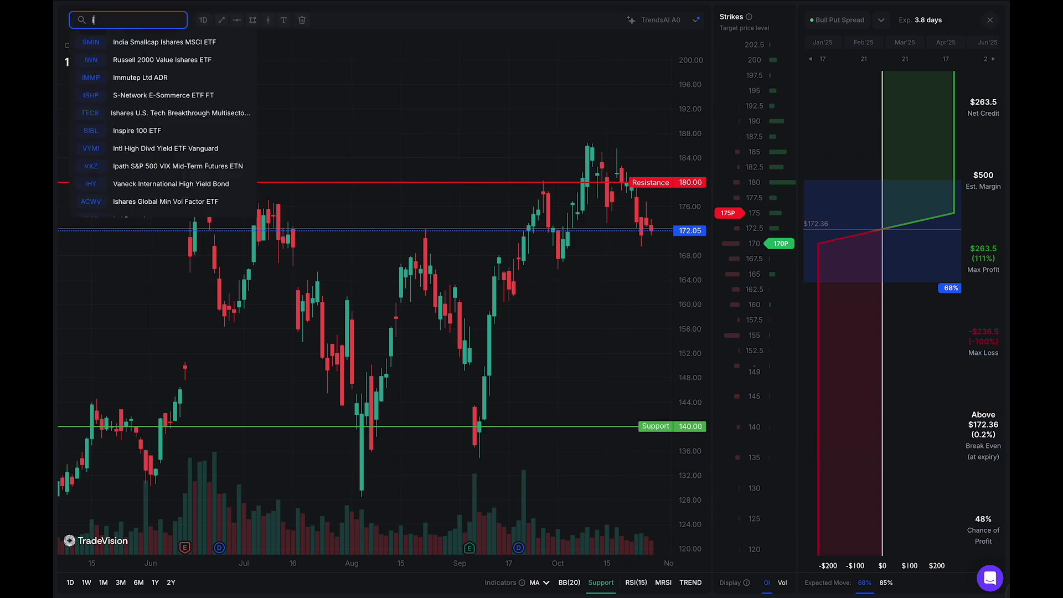
click(129, 84)
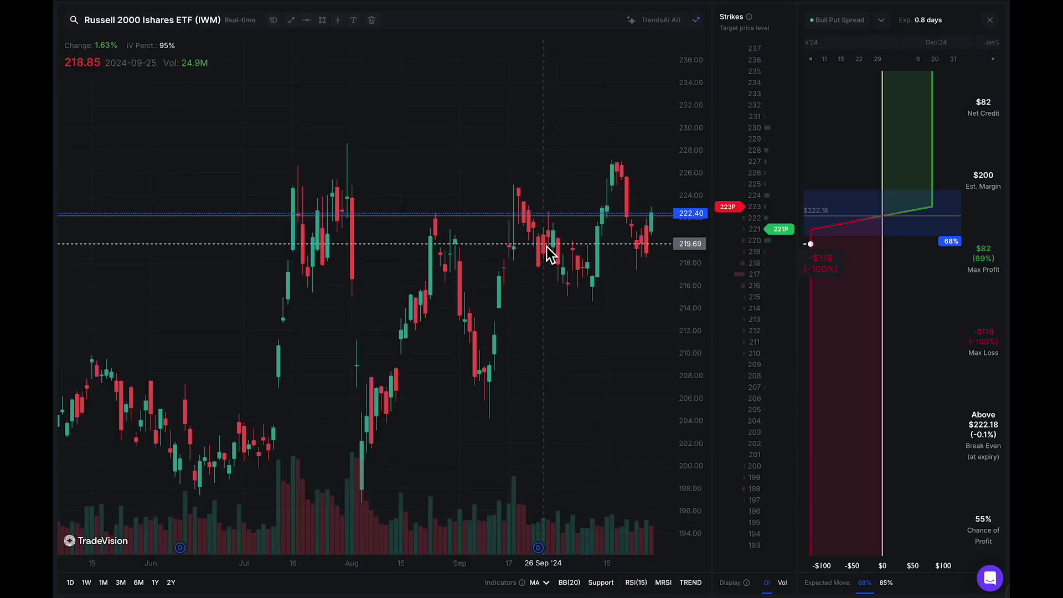
- Draw lines near 226 and 210 and show automatic 210 support and 230 resistance
drag(235, 172, 682, 173)
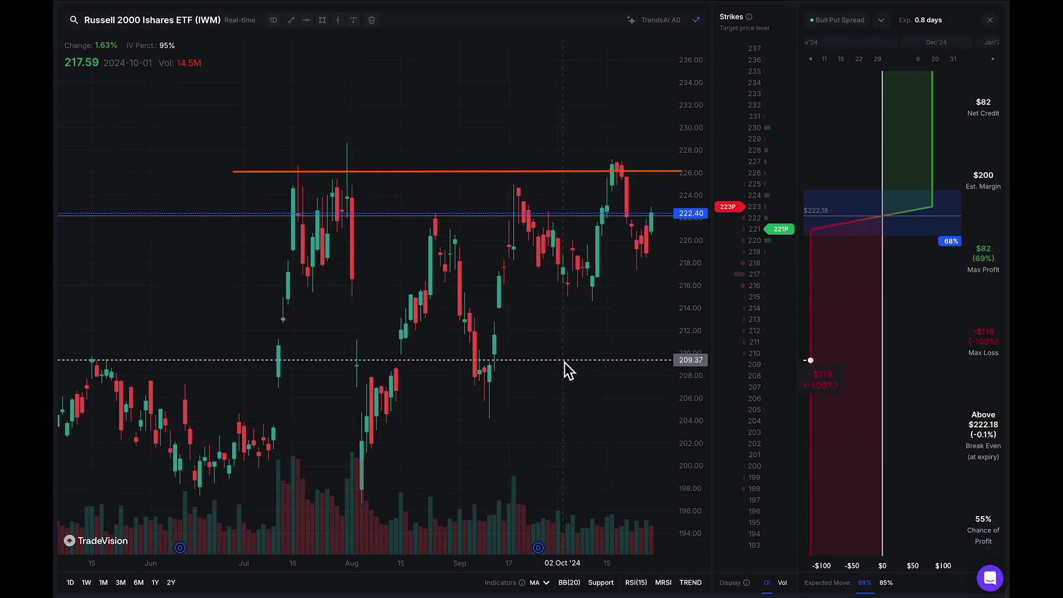
drag(73, 357, 657, 346)
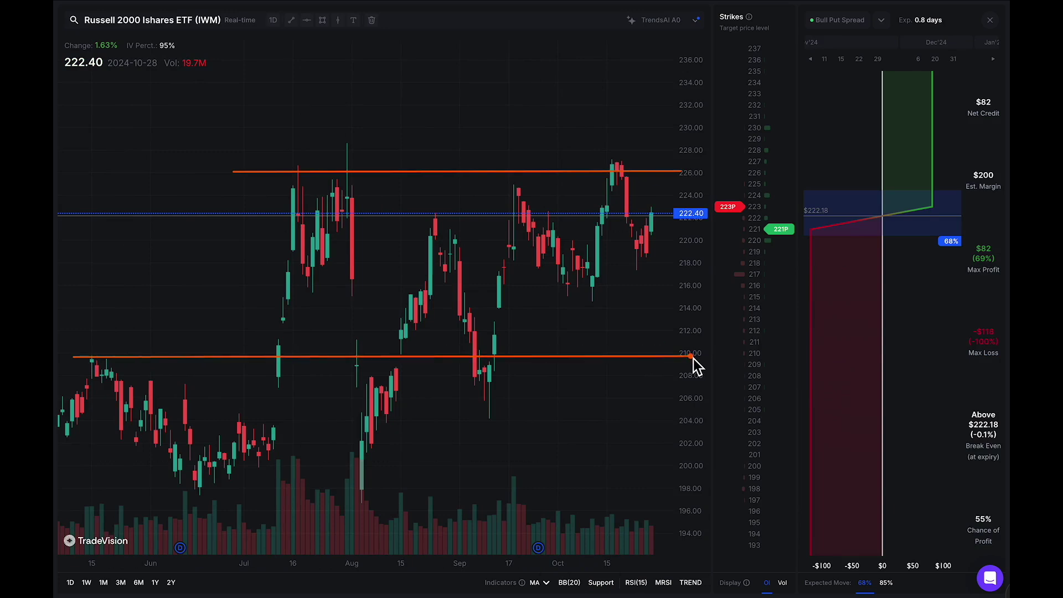
click(601, 582)
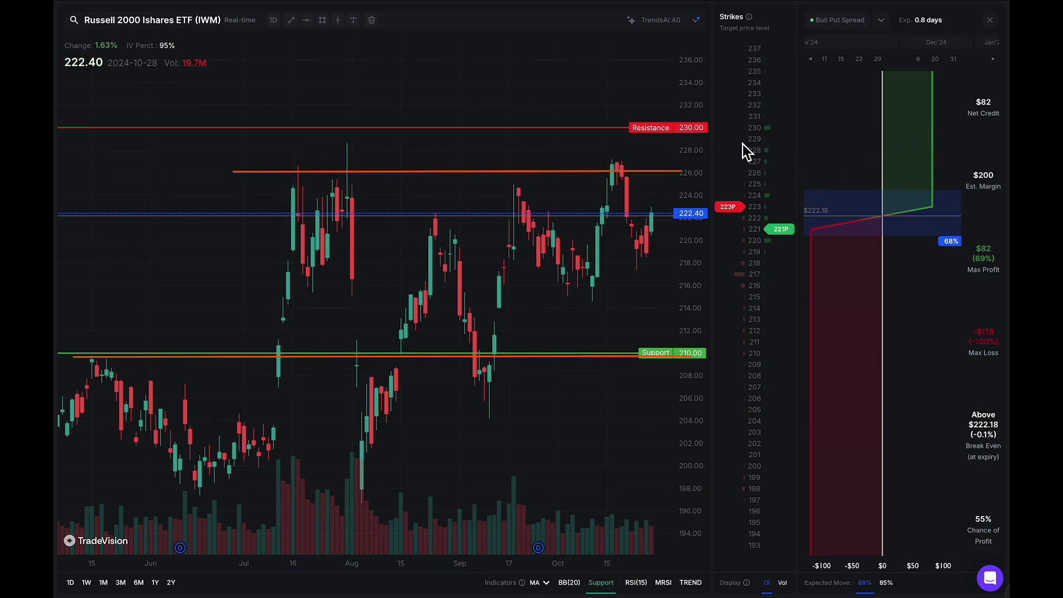
drag(690, 153, 704, 116)
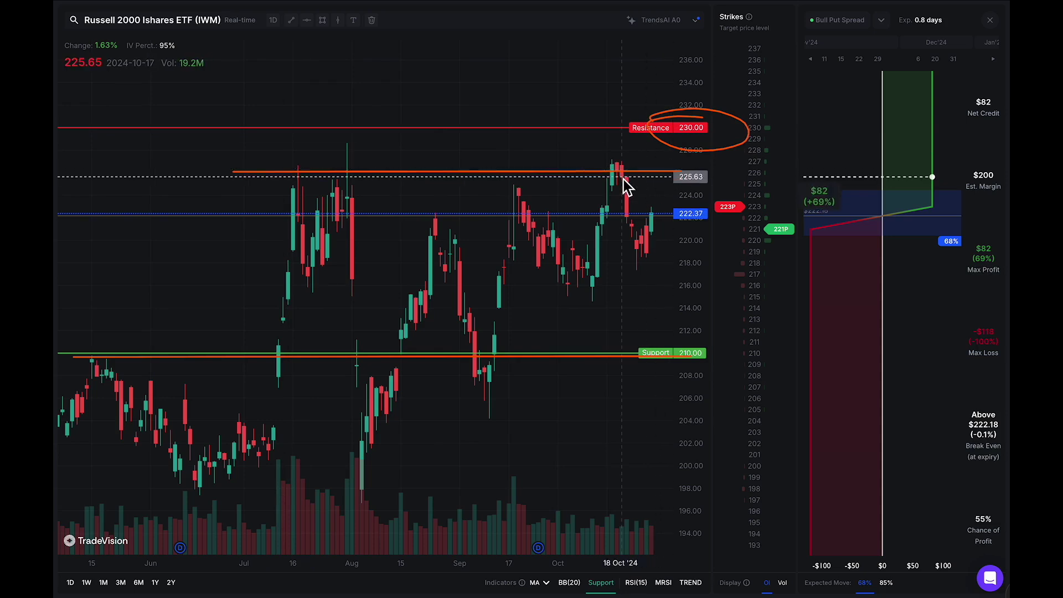
mouse_move(686, 343)
mouse_down()
mouse_move(729, 370)
mouse_move(704, 363)
mouse_up()
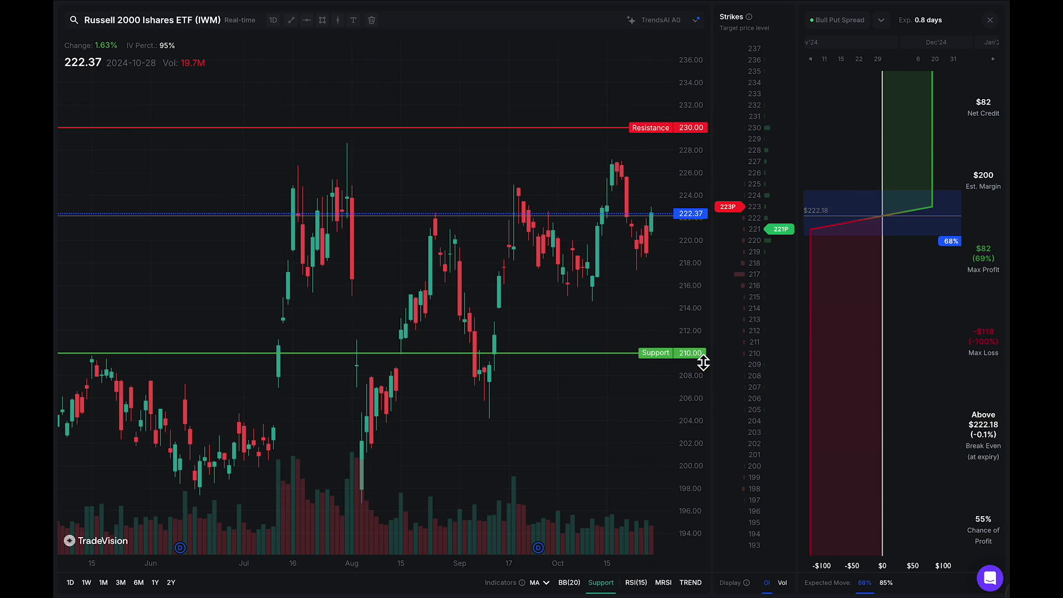